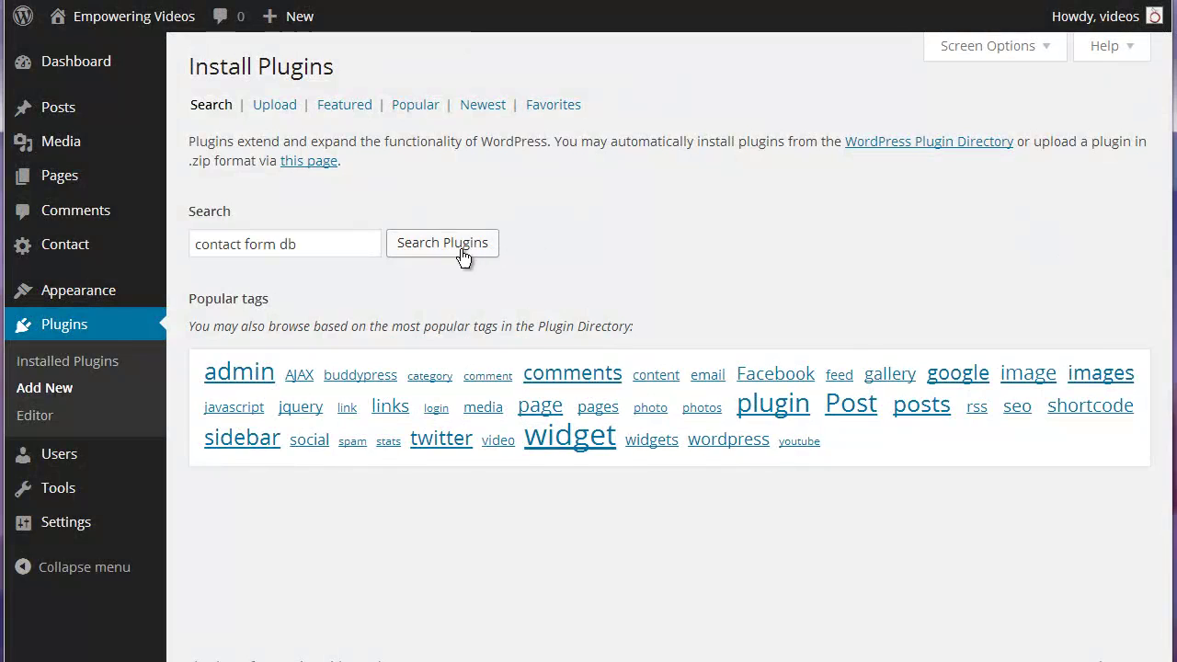
Step: Install and activate the Contact Form DB 2.7 plugin from the plugin directory
{"action": "left_click", "coordinate": [462, 250]}
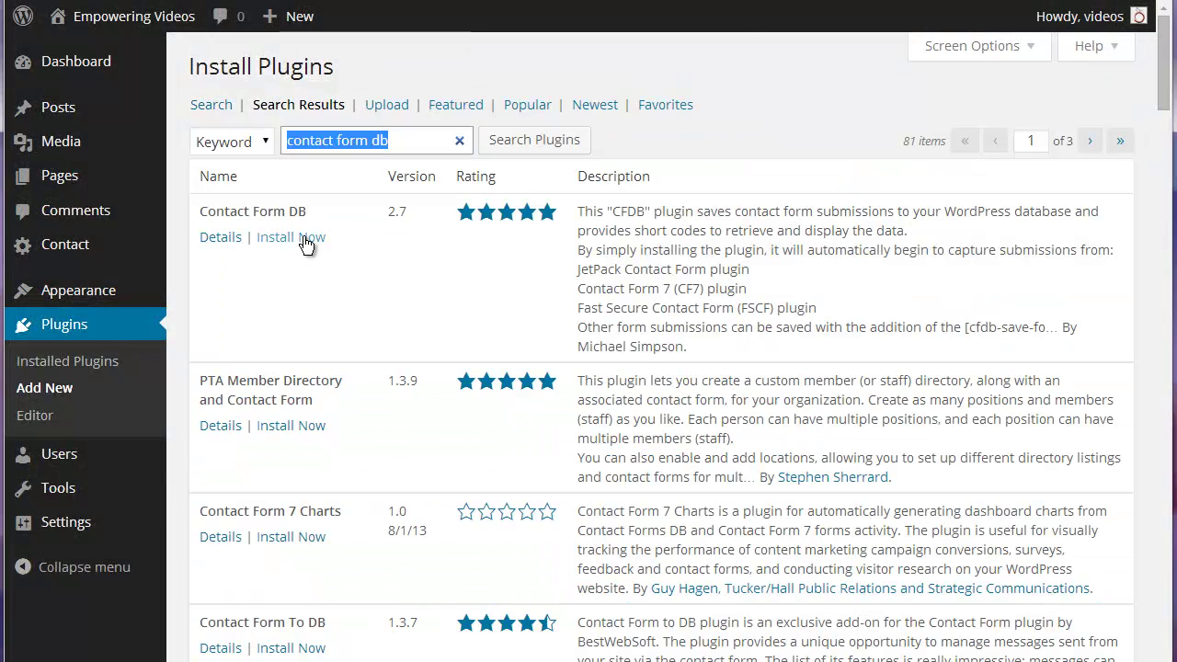
{"action": "left_click", "coordinate": [306, 239]}
{"action": "left_click", "coordinate": [626, 77]}
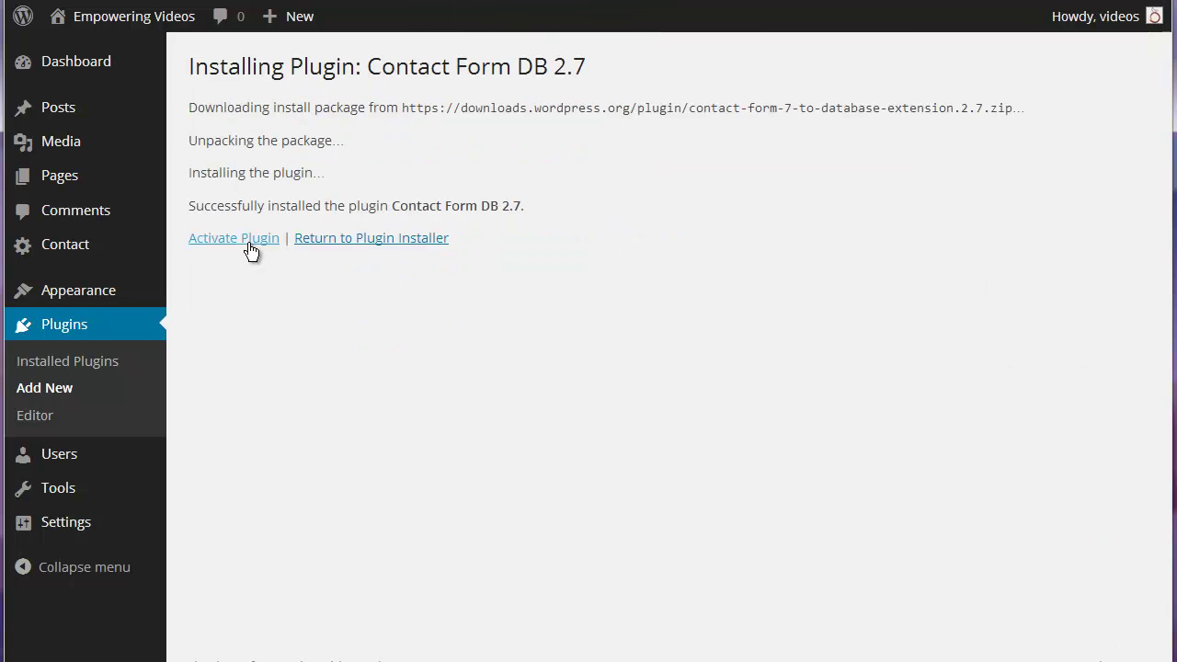
{"action": "left_click", "coordinate": [251, 241]}
{"action": "mouse_move", "coordinate": [95, 568]}
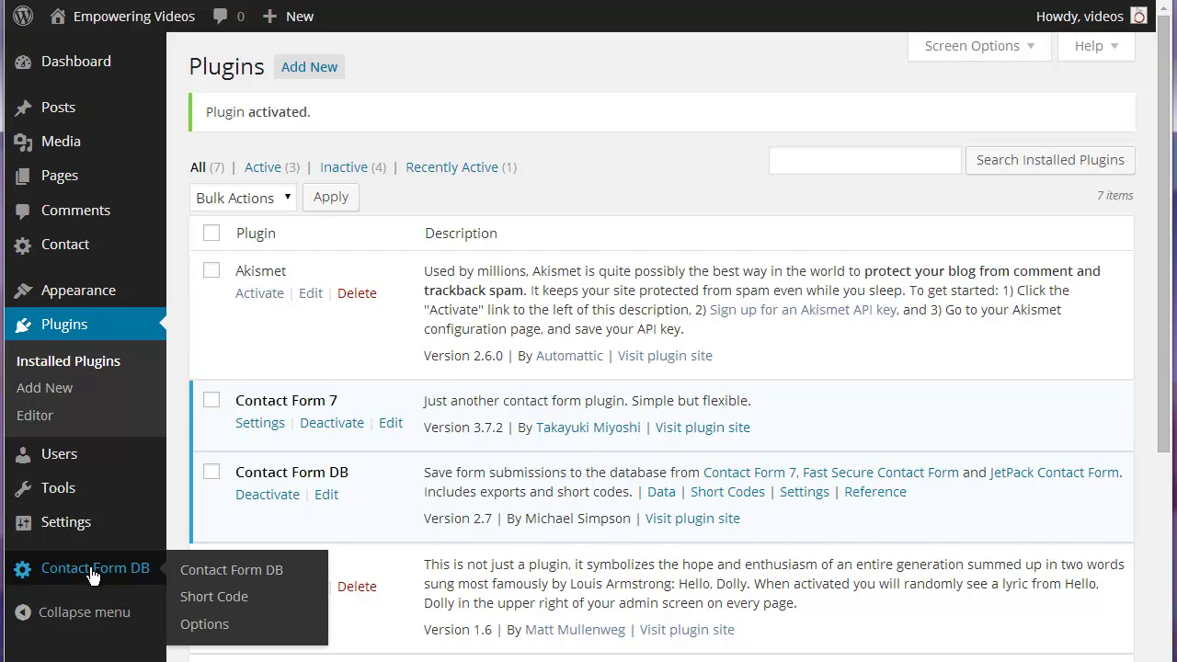
Step: In the Contact Form DB options, set Fast Secure Contact Form capture to false
{"action": "left_click", "coordinate": [204, 625]}
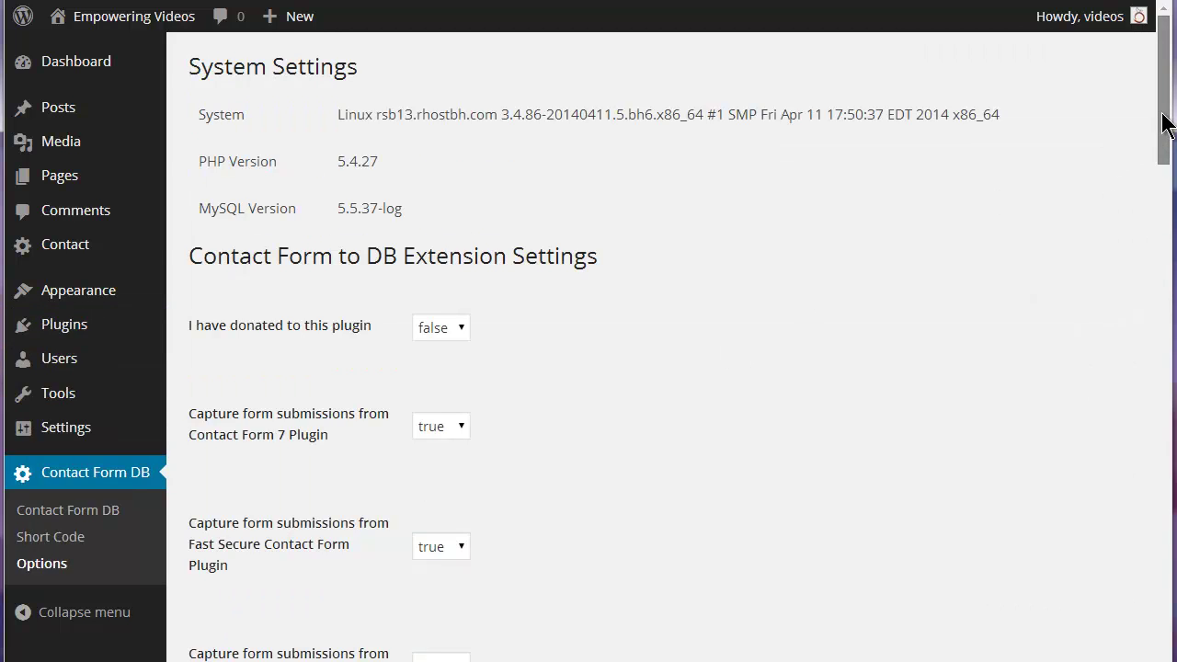
{"action": "mouse_move", "coordinate": [1166, 120]}
{"action": "left_mouse_down"}
{"action": "mouse_move", "coordinate": [1161, 181]}
{"action": "mouse_move", "coordinate": [1130, 258]}
{"action": "mouse_move", "coordinate": [1157, 341]}
{"action": "mouse_move", "coordinate": [1161, 416]}
{"action": "mouse_move", "coordinate": [1168, 94]}
{"action": "left_mouse_up"}
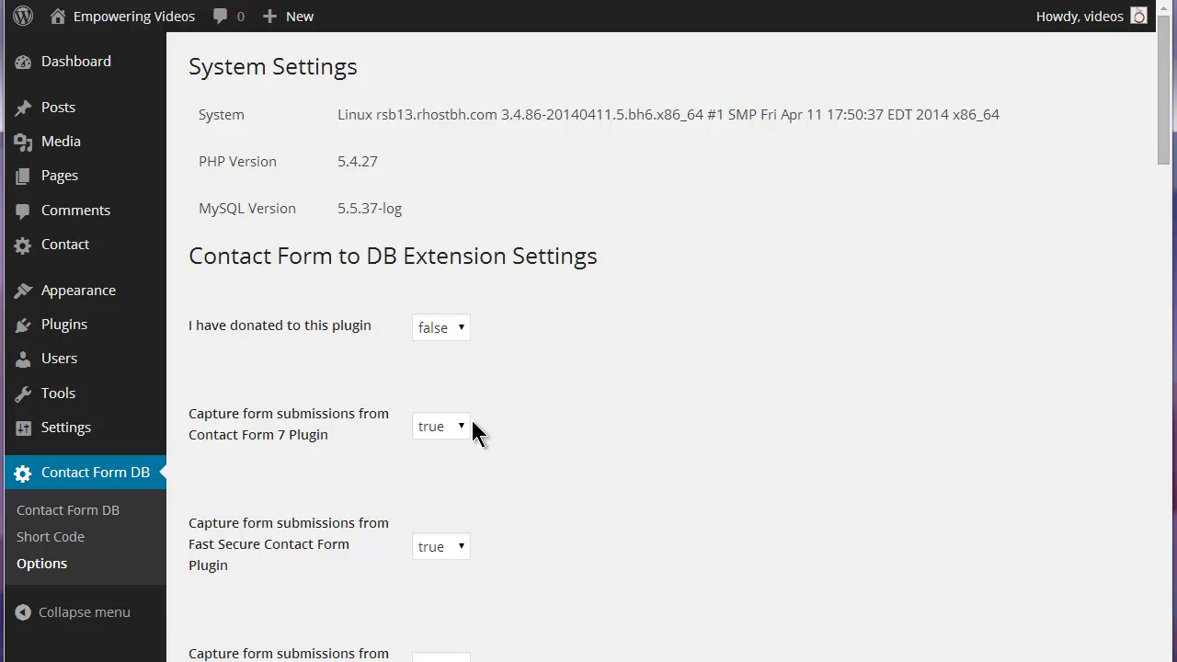
{"action": "left_click", "coordinate": [463, 543]}
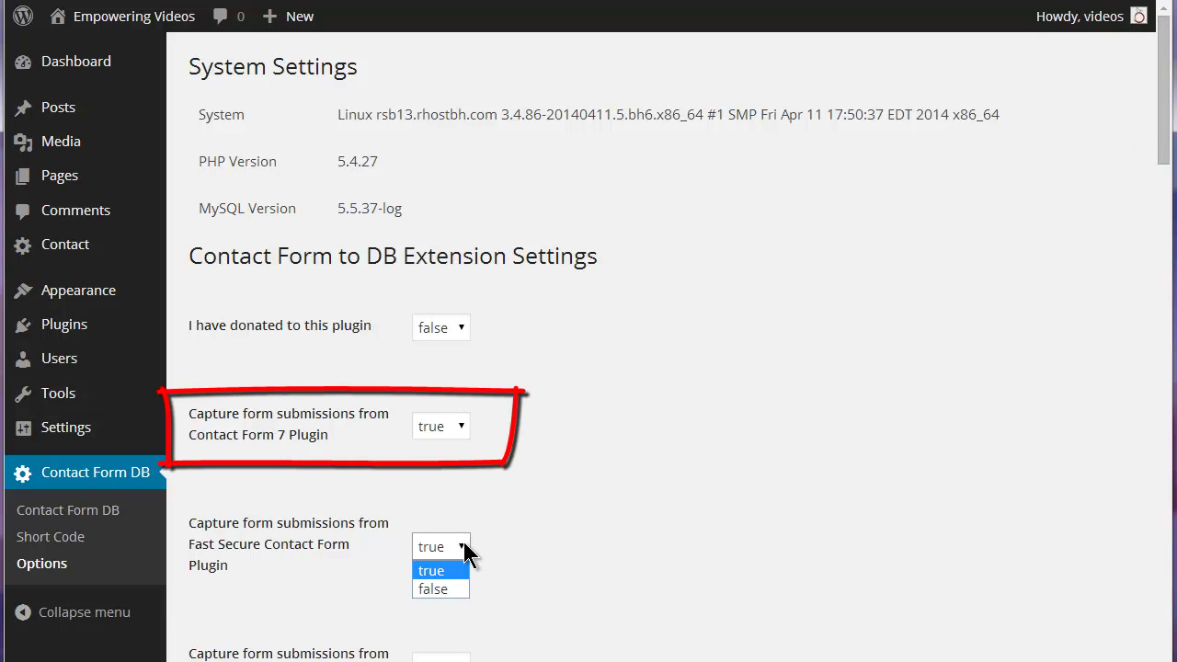
{"action": "left_click", "coordinate": [438, 591]}
Step: Set JetPack and Gravity Forms capture to false and save the options
{"action": "scroll", "coordinate": [597, 386], "scroll_direction": "down", "scroll_amount": 4}
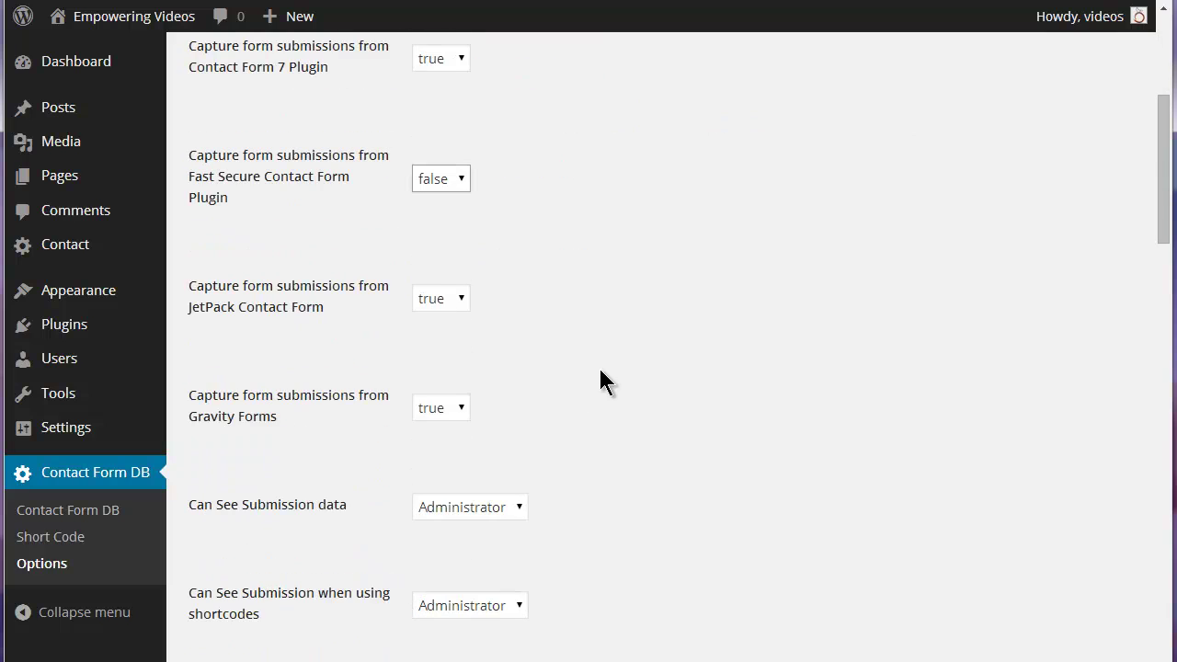
{"action": "left_click", "coordinate": [457, 303]}
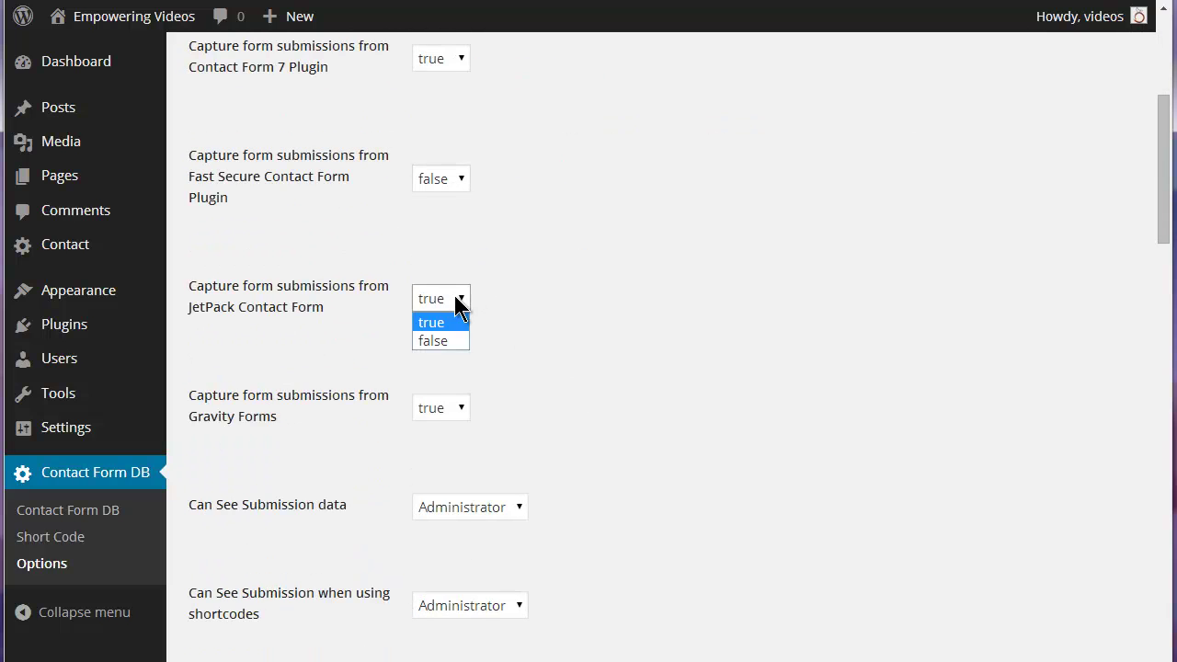
{"action": "left_click", "coordinate": [449, 344]}
{"action": "left_click", "coordinate": [463, 408]}
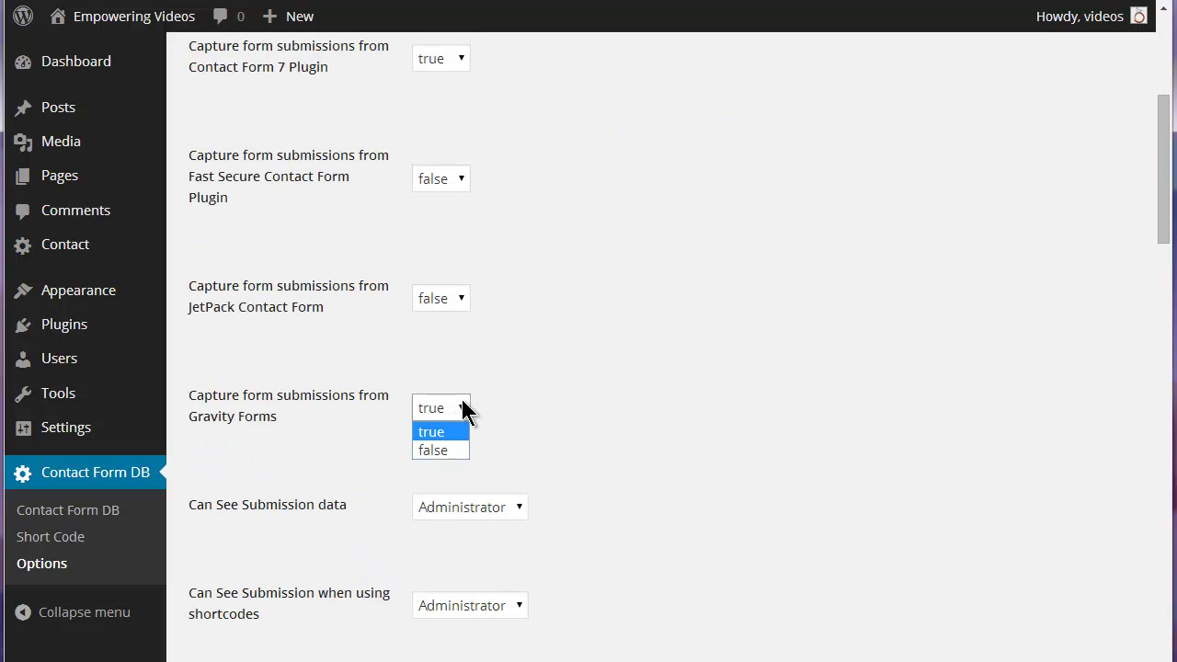
{"action": "left_click", "coordinate": [447, 450]}
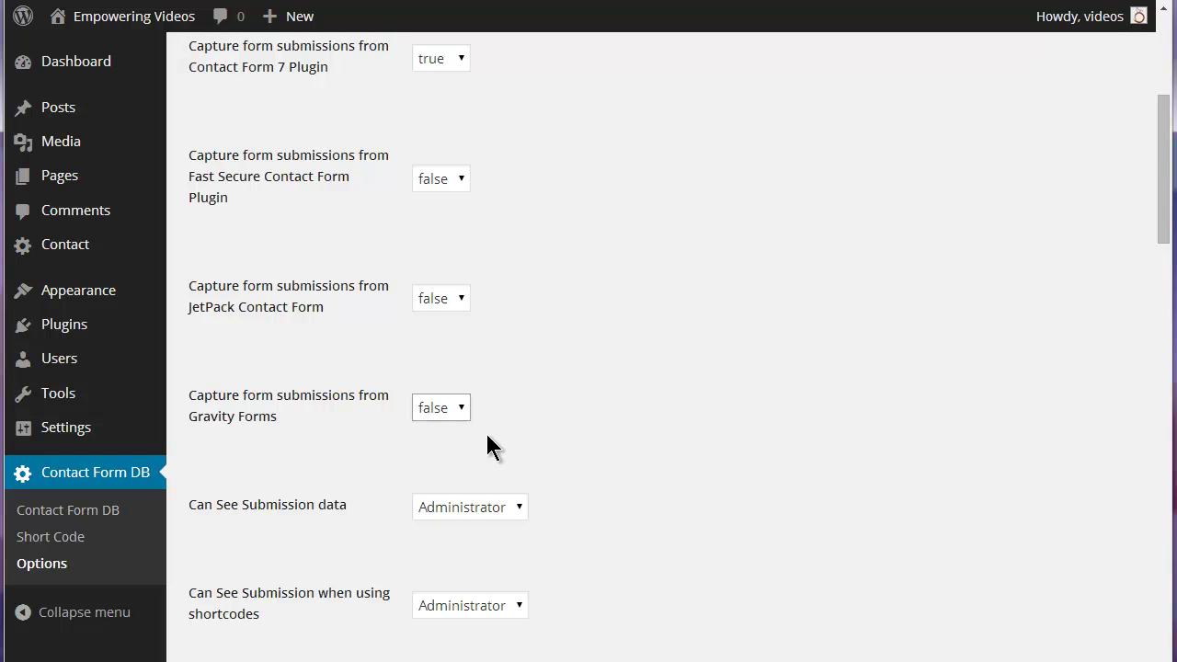
{"action": "left_click_drag", "start_coordinate": [1165, 197], "coordinate": [1170, 281]}
{"action": "scroll", "coordinate": [1137, 478], "scroll_direction": "down", "scroll_amount": 8}
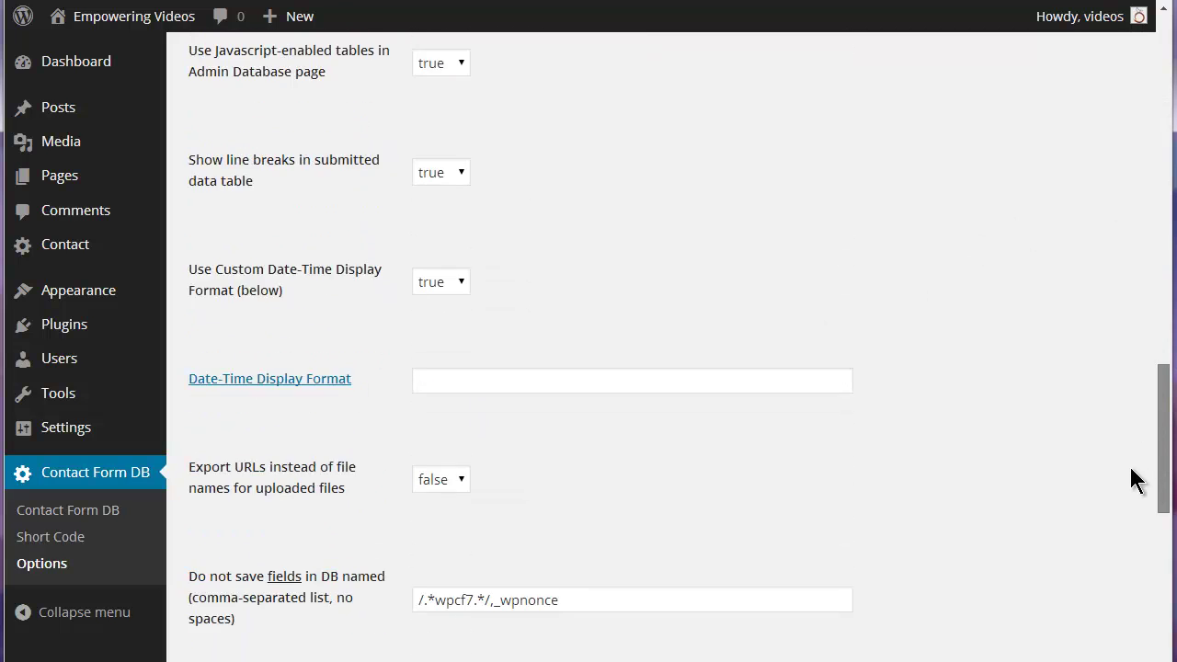
{"action": "scroll", "coordinate": [1138, 478], "scroll_direction": "down", "scroll_amount": 5}
{"action": "scroll", "coordinate": [1125, 589], "scroll_direction": "down", "scroll_amount": 3}
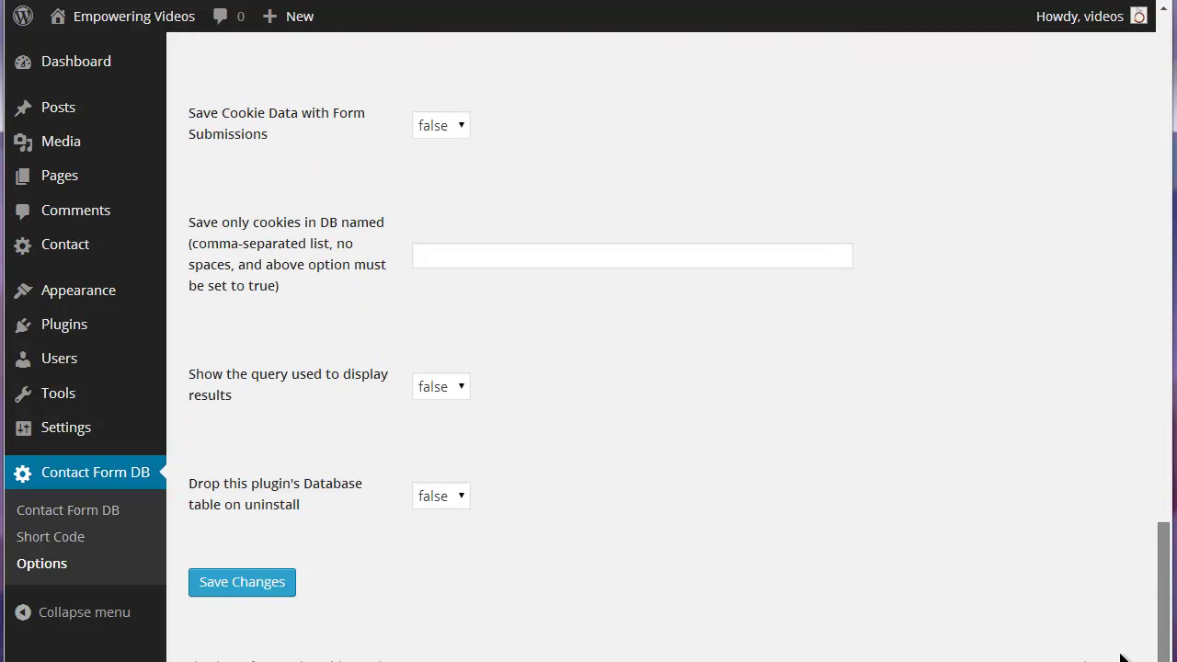
{"action": "left_click", "coordinate": [259, 592]}
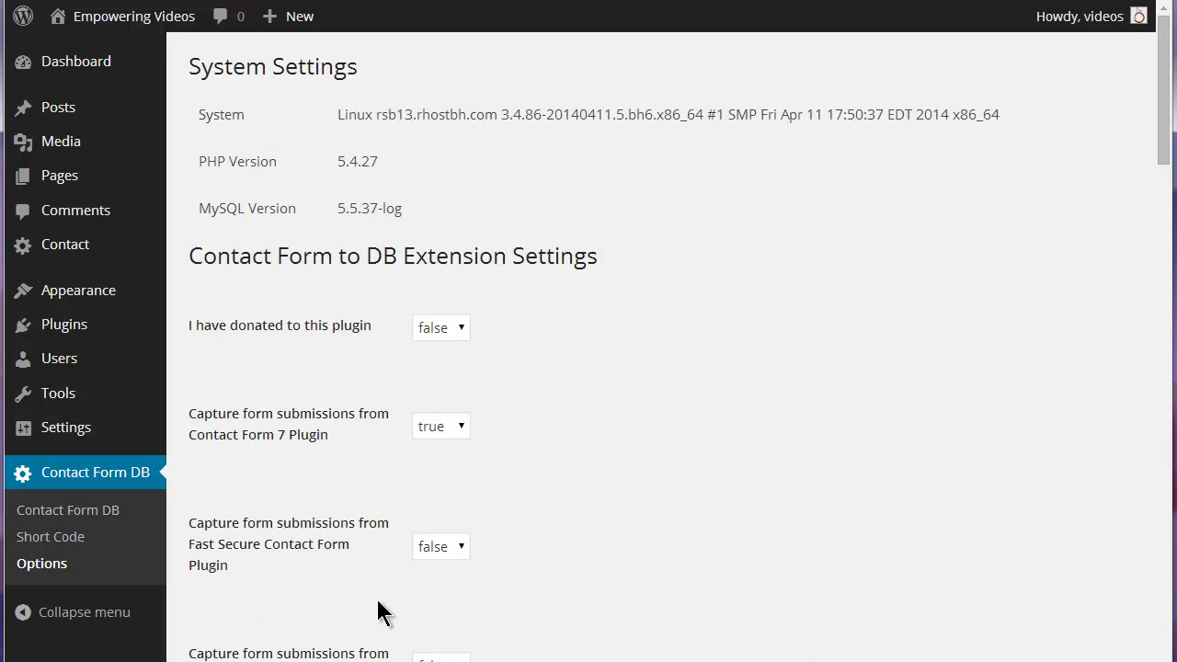
Step: Review the stored submissions data and open Contact Form 1 from the contact forms list
{"action": "left_click", "coordinate": [85, 511]}
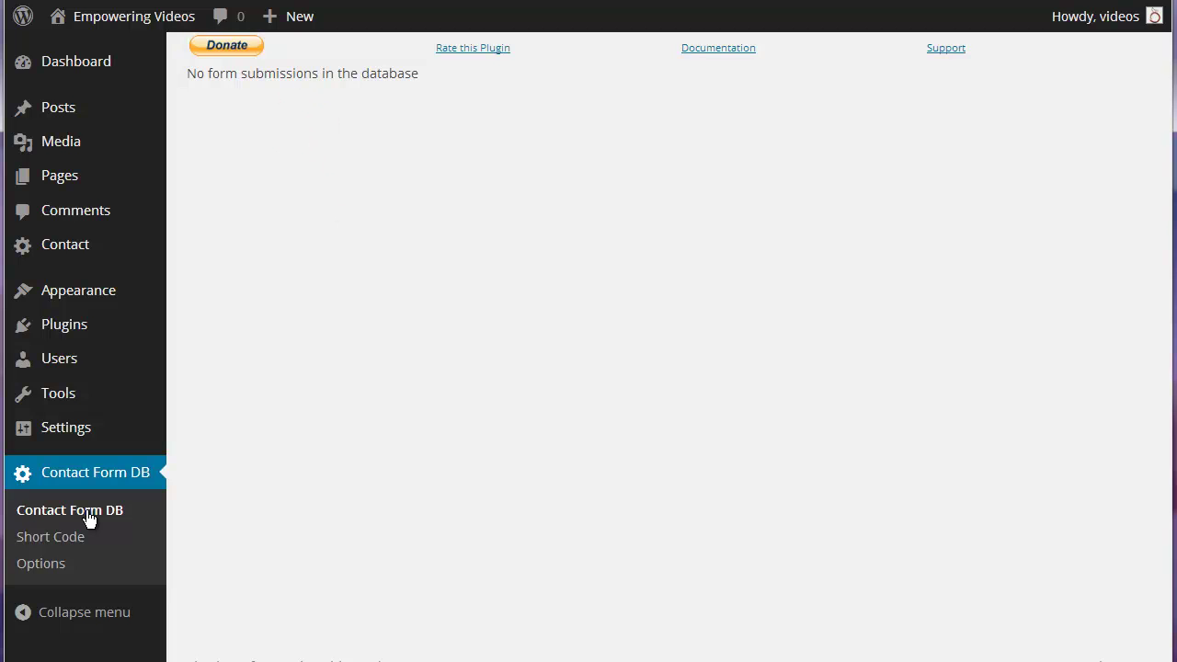
{"action": "mouse_move", "coordinate": [66, 245]}
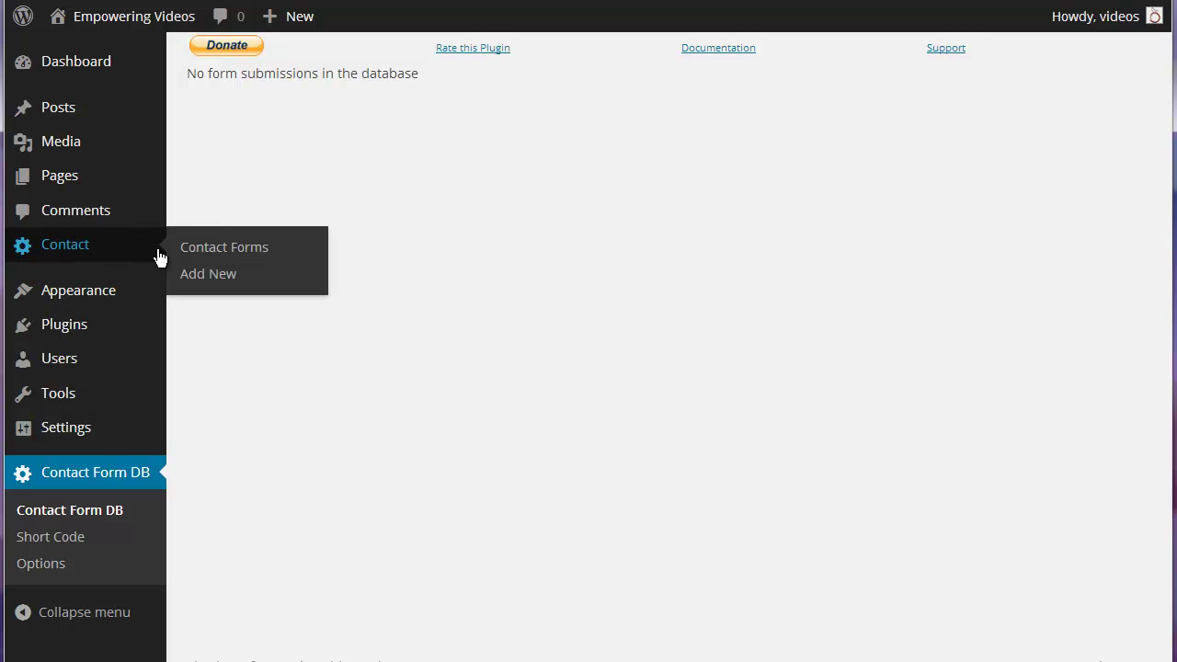
{"action": "left_click", "coordinate": [226, 250]}
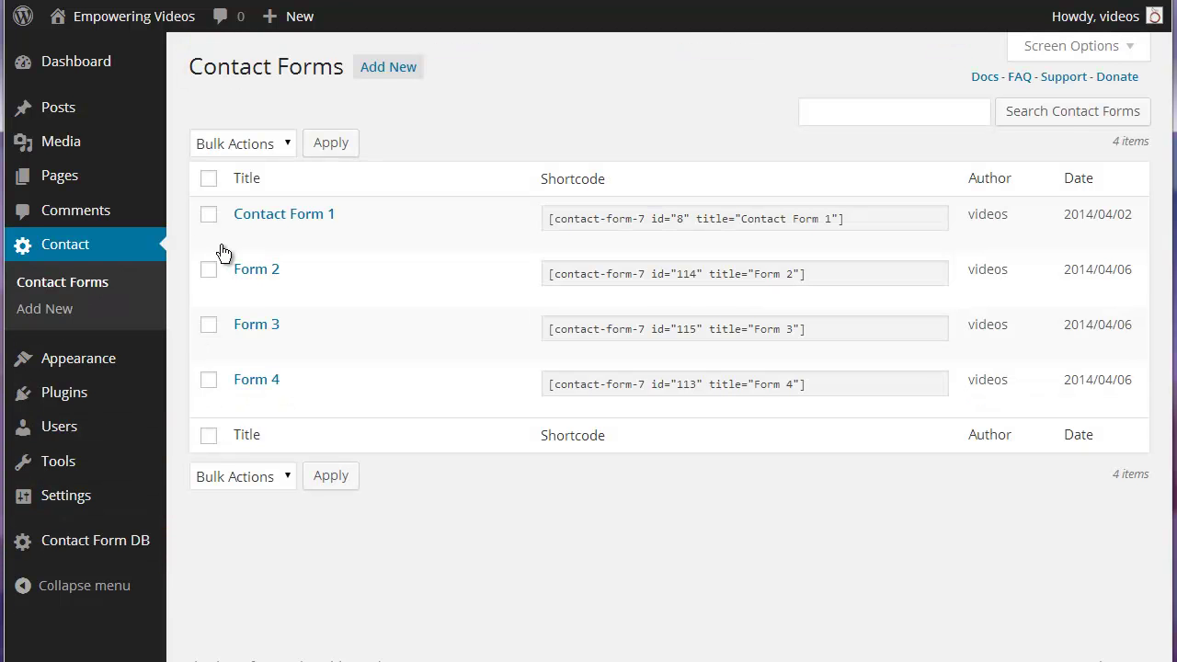
{"action": "mouse_move", "coordinate": [284, 220]}
{"action": "left_click", "coordinate": [246, 235]}
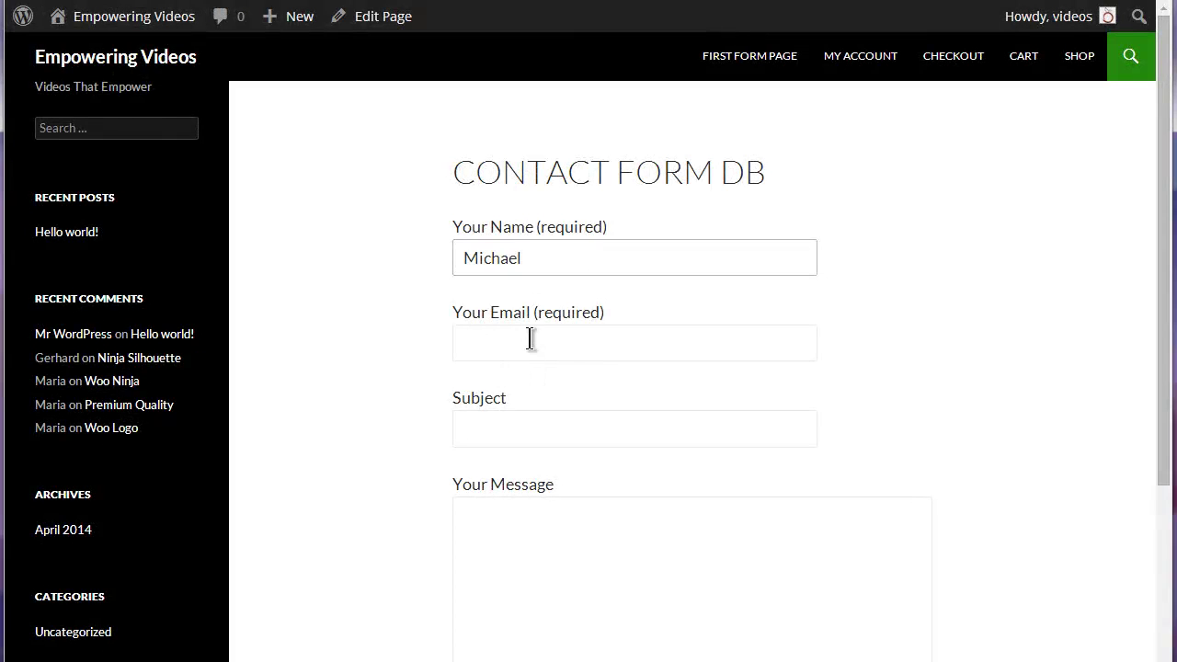
Step: Send the form with an email, subject 'Contact Form DB Tutorial' and message 'Contact Form DB Tutorial is now live!'
{"action": "left_click", "coordinate": [530, 339]}
{"action": "key", "text": "Tab"}
{"action": "type", "text": "Contact Form DB Tutorial"}
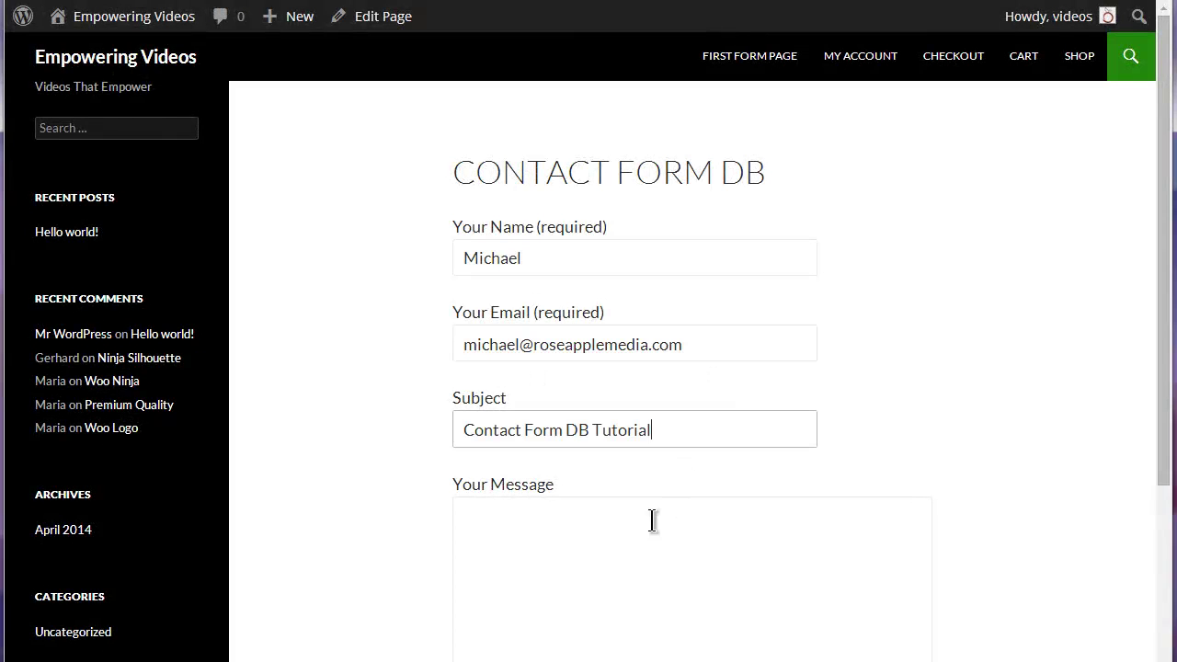
{"action": "left_click", "coordinate": [653, 520]}
{"action": "type", "text": "Contact Form DB Tutorial is now live!"}
{"action": "left_click_drag", "start_coordinate": [1166, 426], "coordinate": [1157, 632]}
{"action": "left_click", "coordinate": [498, 531]}
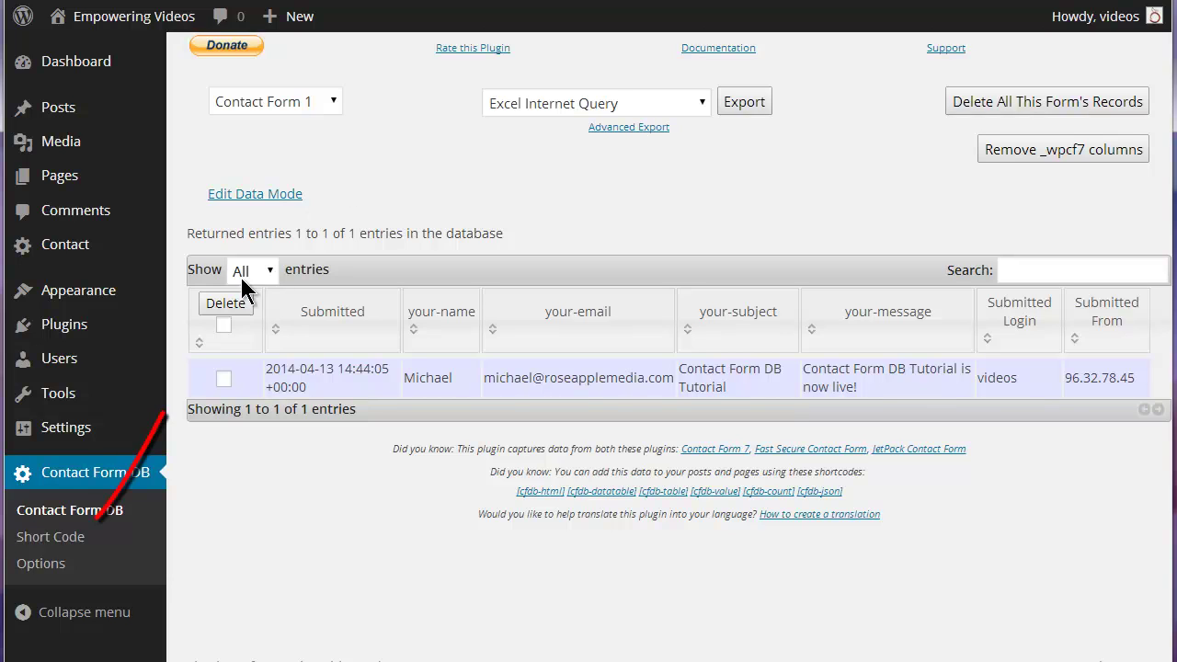
Step: Build the [cfdb-table form="Contact Form 1"] shortcode in the Short Code builder, leaving export format blank
{"action": "left_click", "coordinate": [64, 541]}
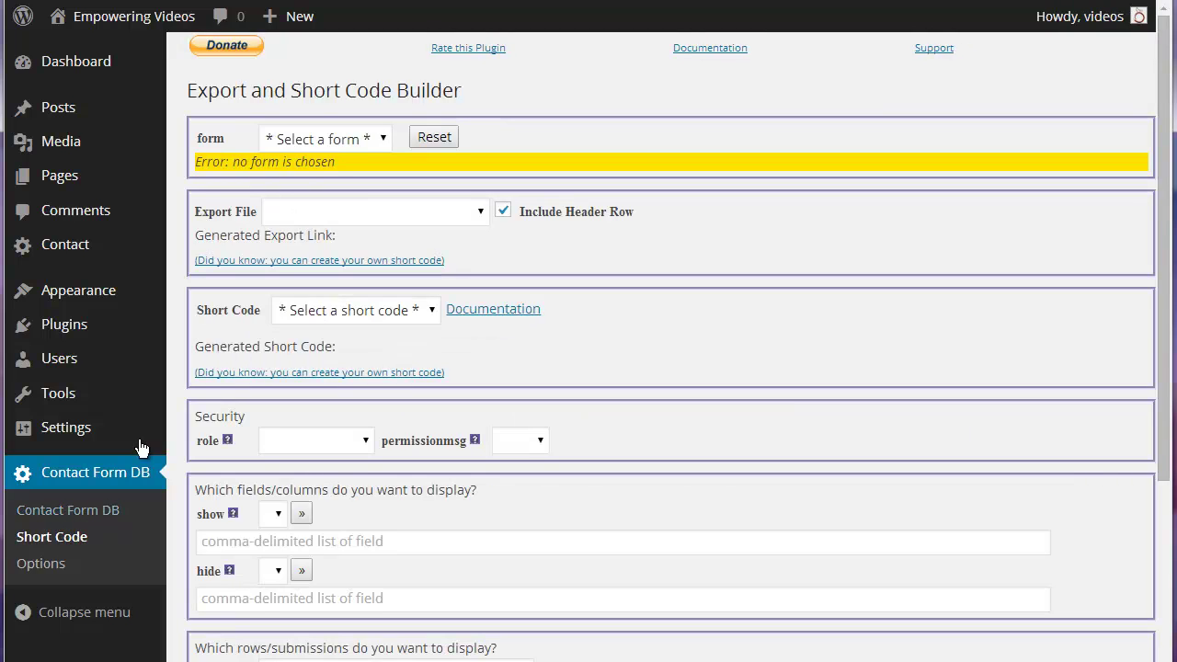
{"action": "left_click", "coordinate": [385, 136]}
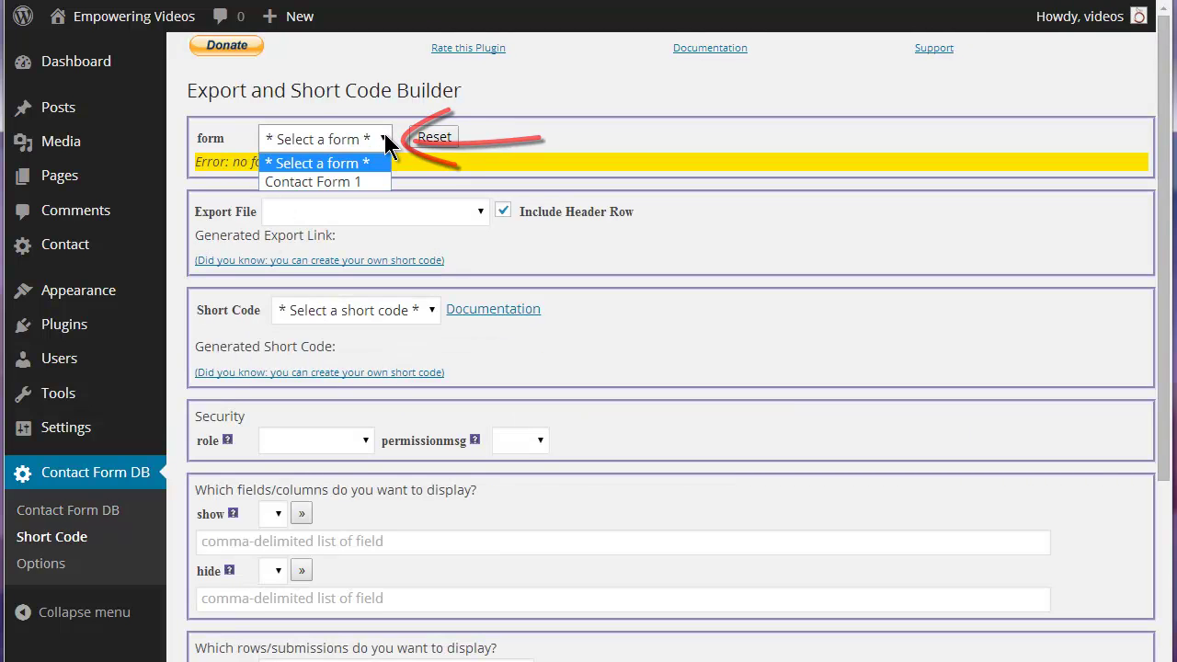
{"action": "left_click", "coordinate": [340, 181]}
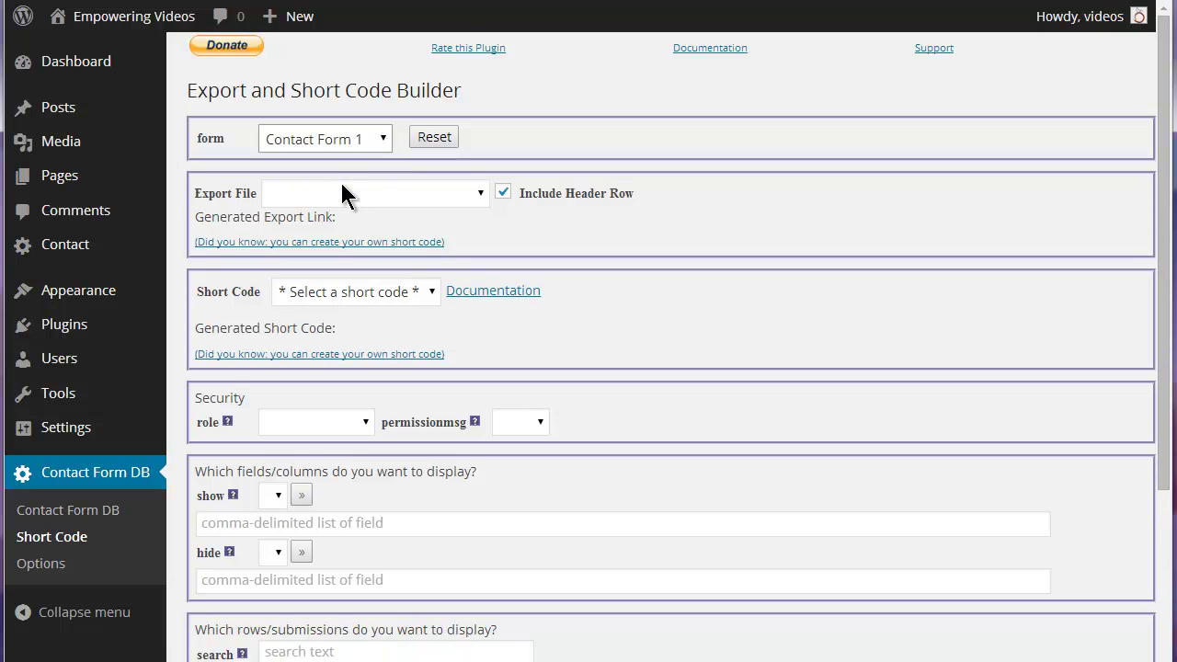
{"action": "left_click", "coordinate": [480, 193]}
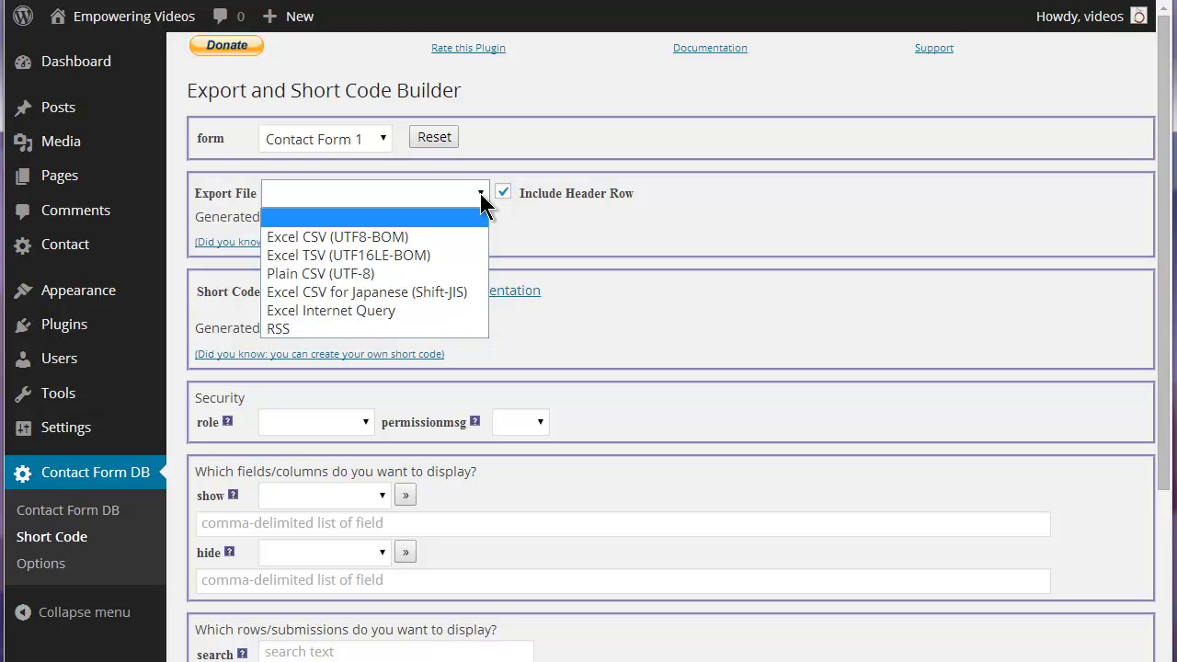
{"action": "left_click", "coordinate": [480, 195]}
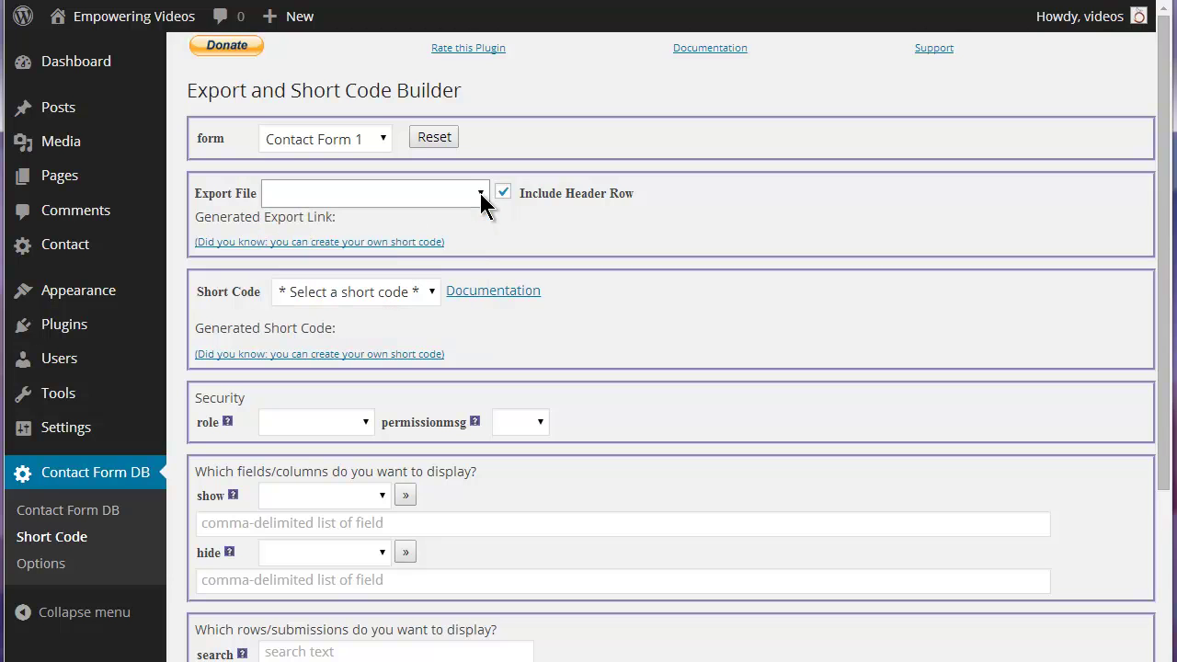
{"action": "left_click", "coordinate": [433, 293]}
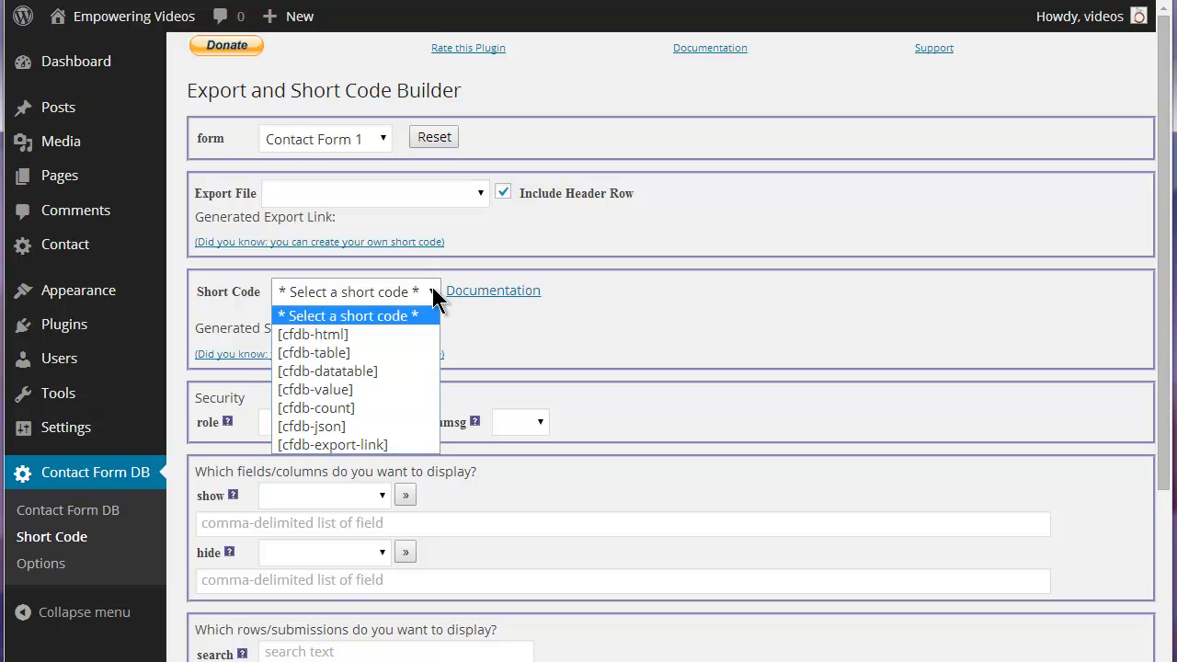
{"action": "left_click", "coordinate": [327, 352]}
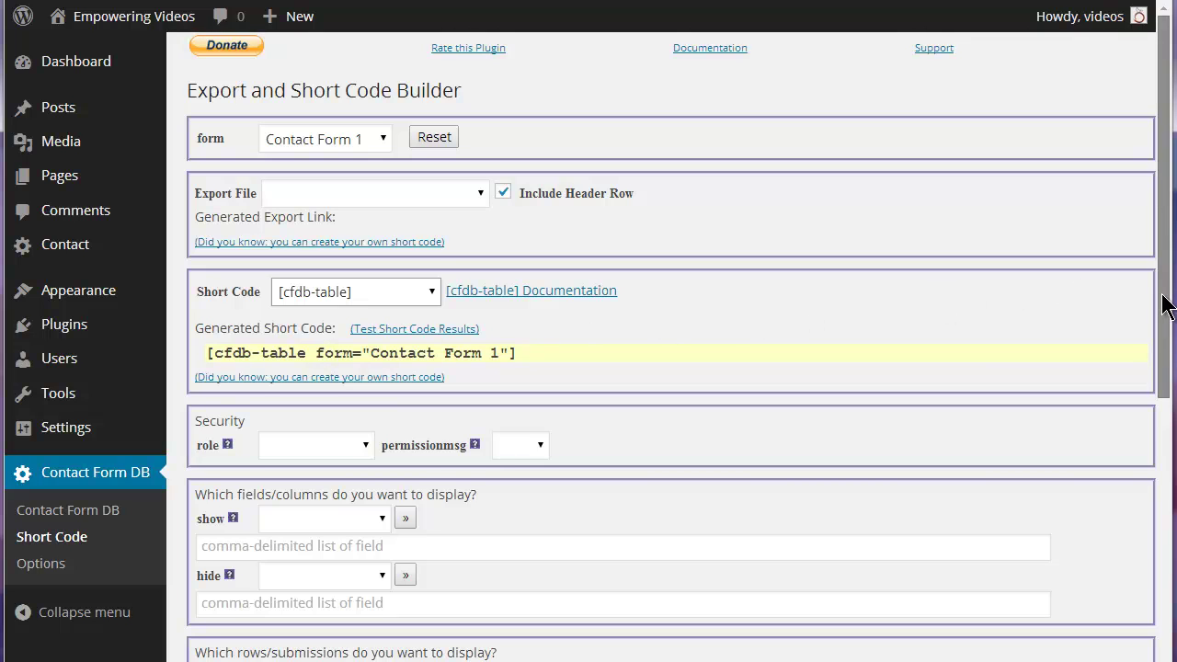
{"action": "left_click_drag", "start_coordinate": [1163, 306], "coordinate": [1164, 550]}
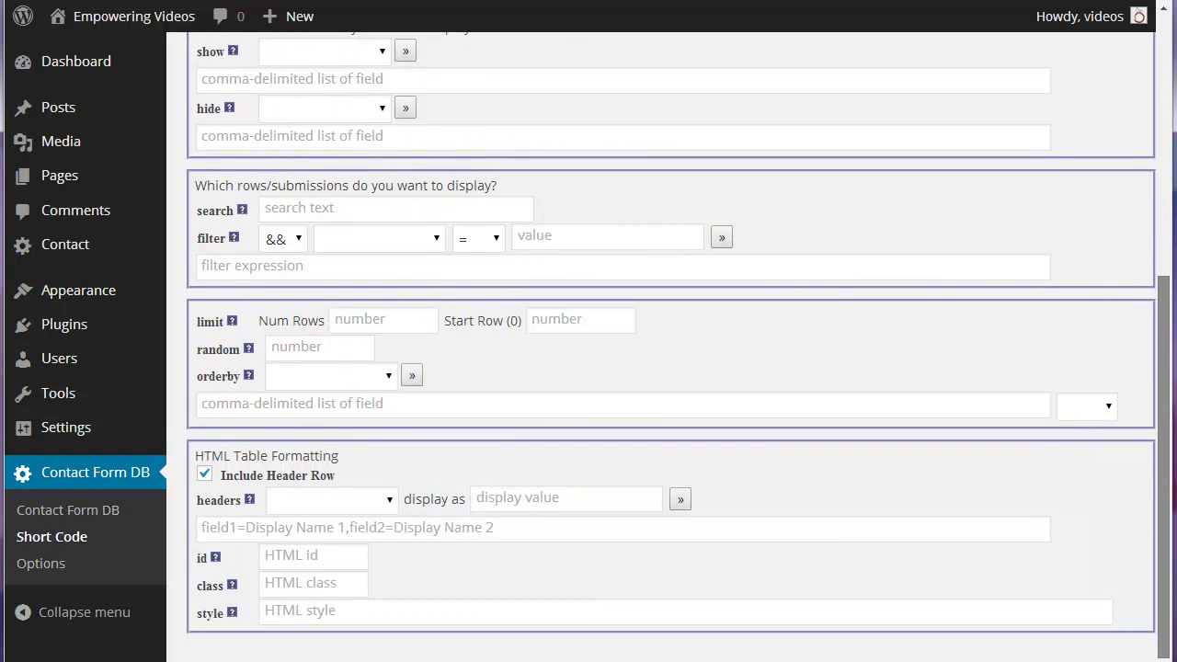
{"action": "scroll", "coordinate": [678, 345], "scroll_direction": "up", "scroll_amount": 1}
{"action": "scroll", "coordinate": [678, 345], "scroll_direction": "up", "scroll_amount": 1}
{"action": "scroll", "coordinate": [678, 345], "scroll_direction": "up", "scroll_amount": 1}
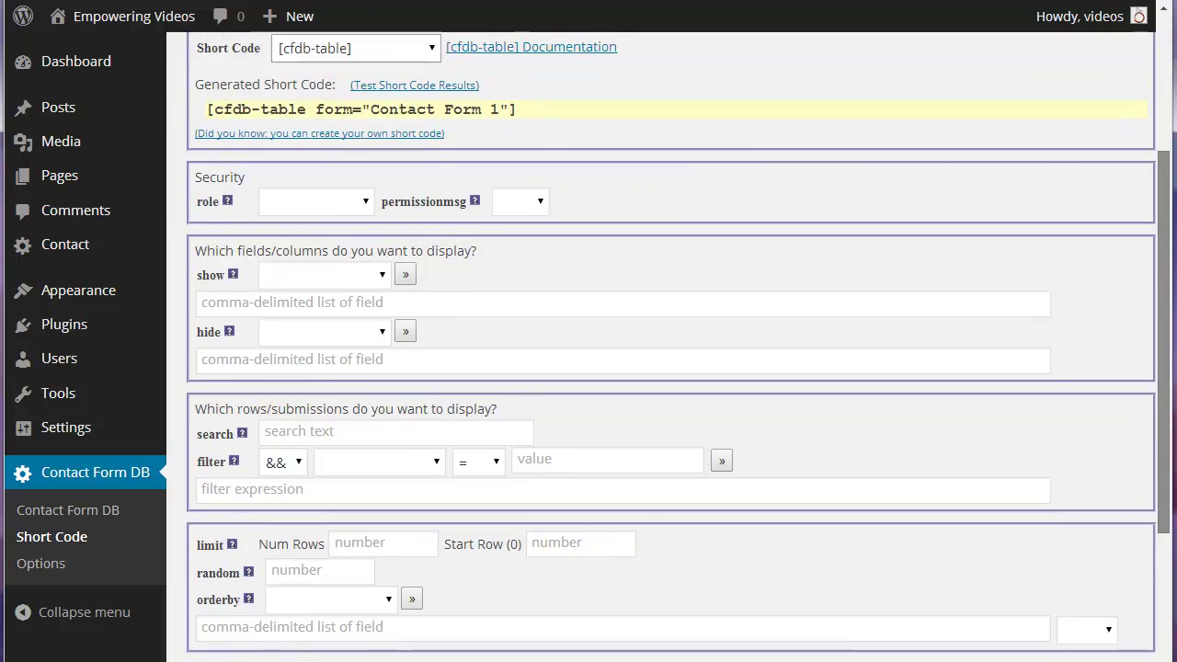
{"action": "scroll", "coordinate": [678, 345], "scroll_direction": "up", "scroll_amount": 2}
{"action": "scroll", "coordinate": [678, 345], "scroll_direction": "up", "scroll_amount": 1}
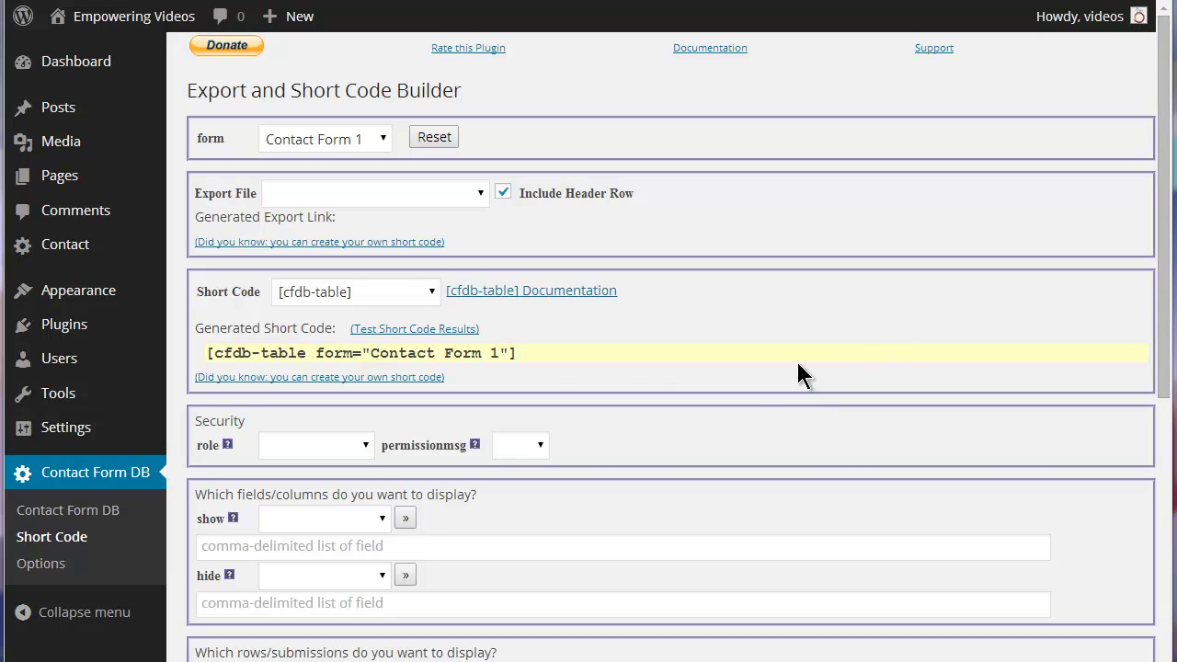
Step: Copy the generated [cfdb-table form="Contact Form 1"] shortcode
{"action": "left_click_drag", "start_coordinate": [541, 354], "coordinate": [204, 355]}
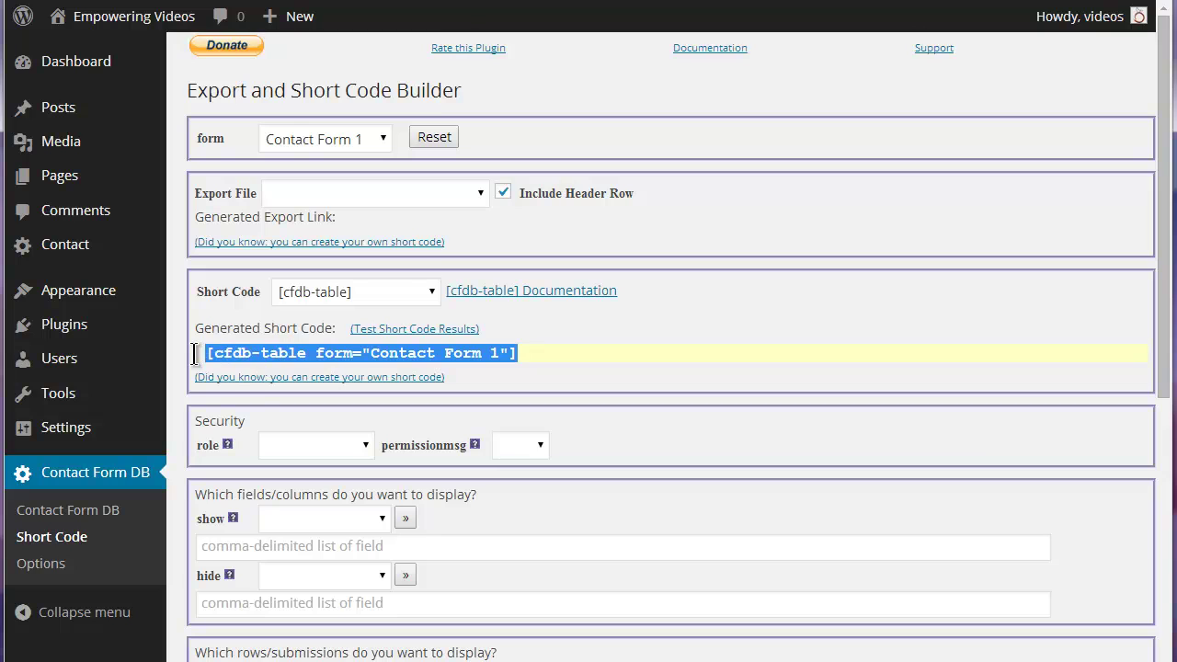
{"action": "right_click", "coordinate": [287, 351]}
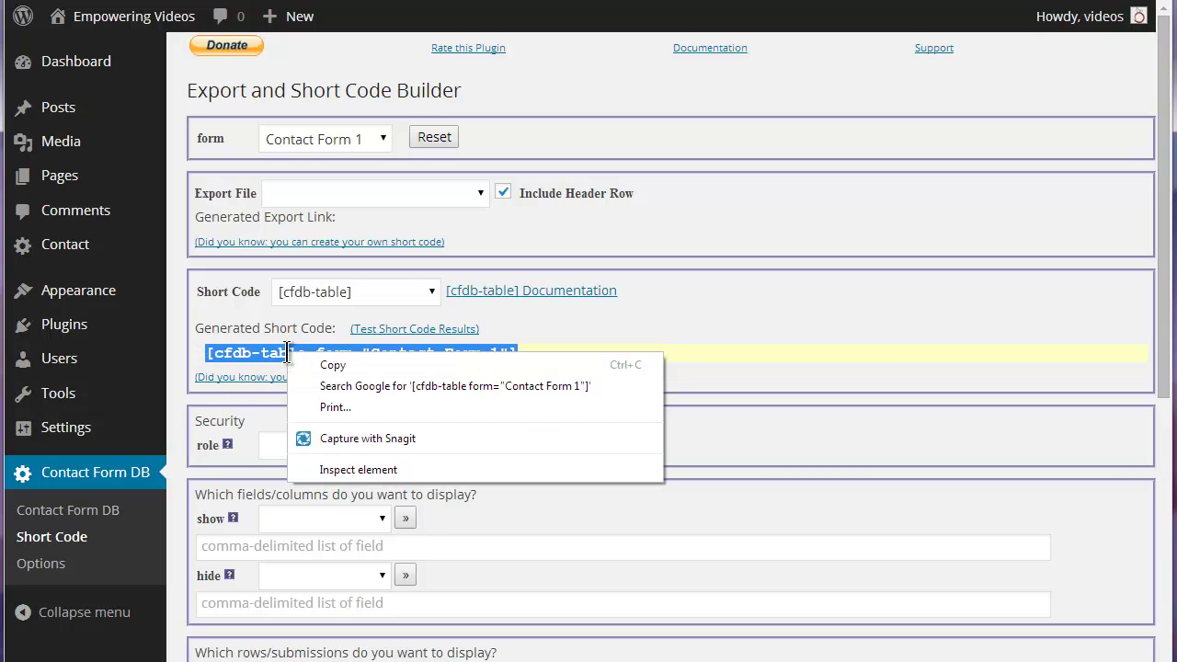
{"action": "left_click", "coordinate": [336, 366]}
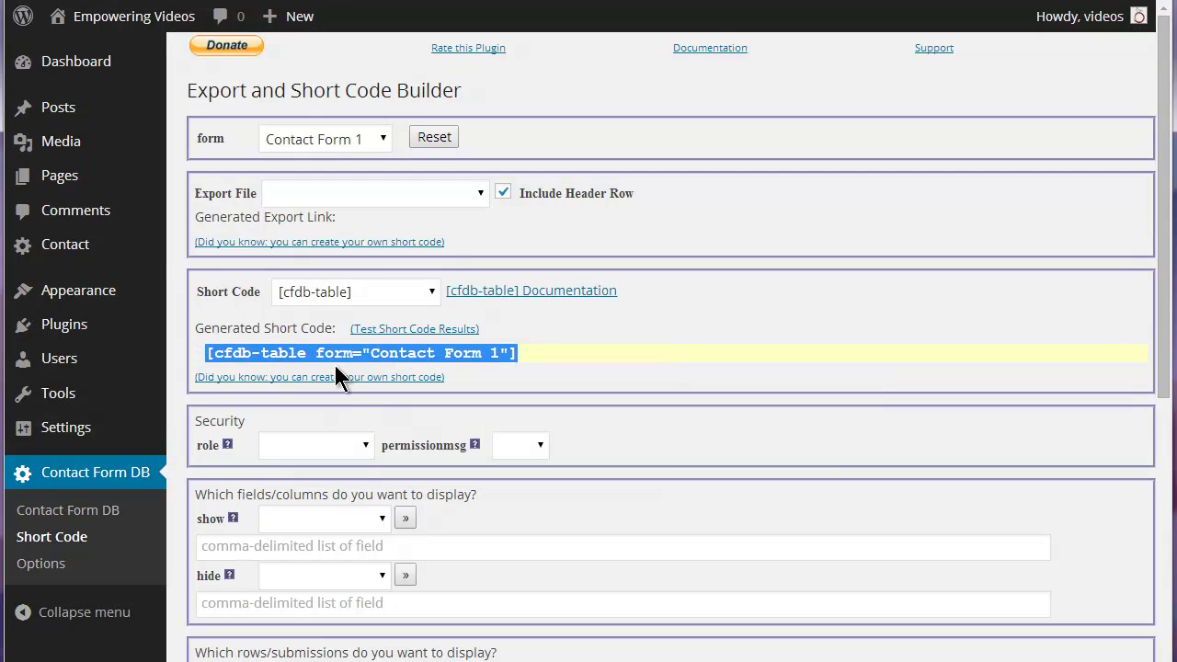
Step: Publish a new page titled 'Contact Form DB' with the shortcode pasted into its body
{"action": "mouse_move", "coordinate": [59, 175]}
{"action": "left_click", "coordinate": [195, 204]}
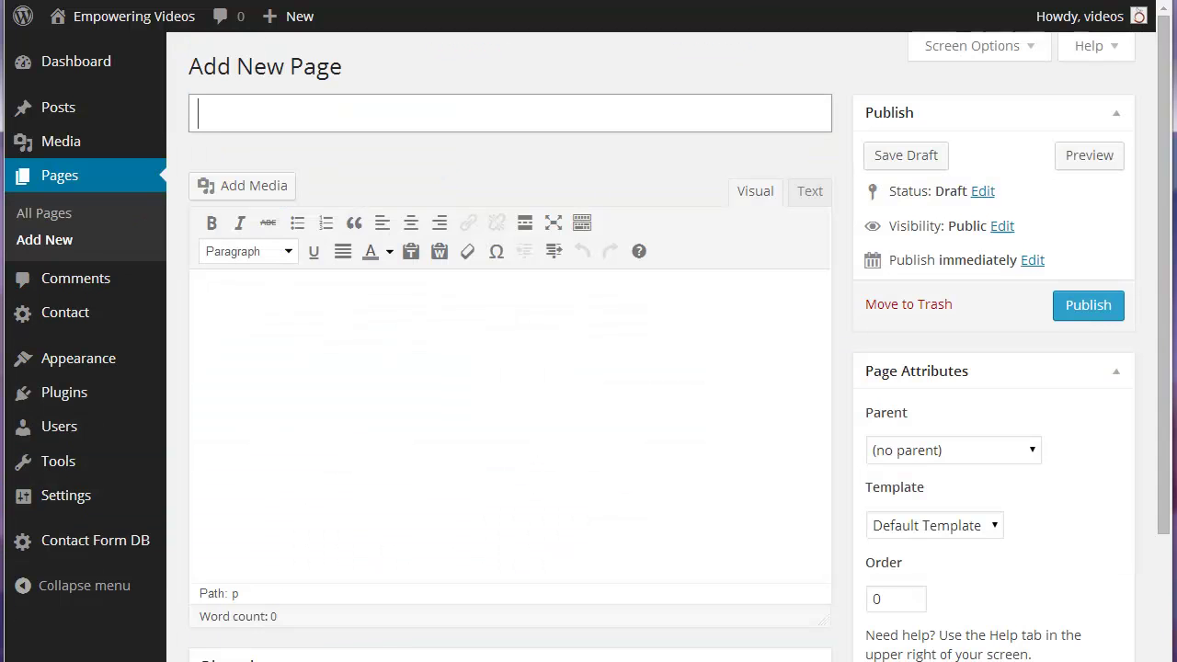
{"action": "type", "text": "Contact Form DB"}
{"action": "left_click", "coordinate": [406, 285]}
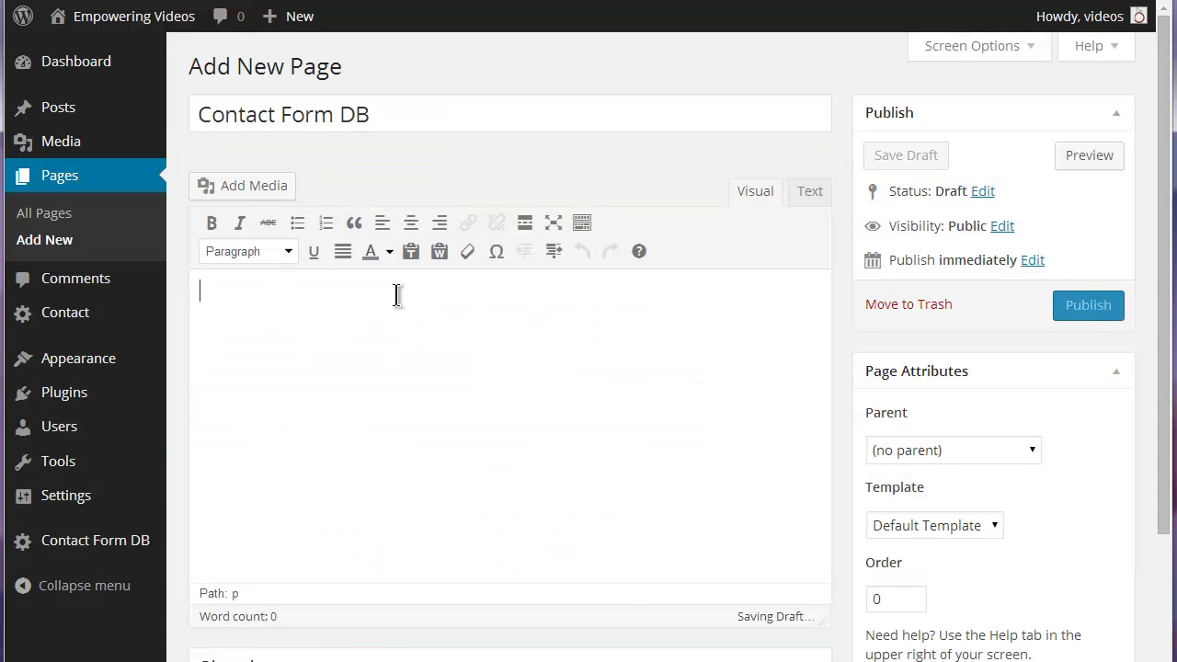
{"action": "right_click", "coordinate": [396, 296]}
{"action": "left_click", "coordinate": [432, 403]}
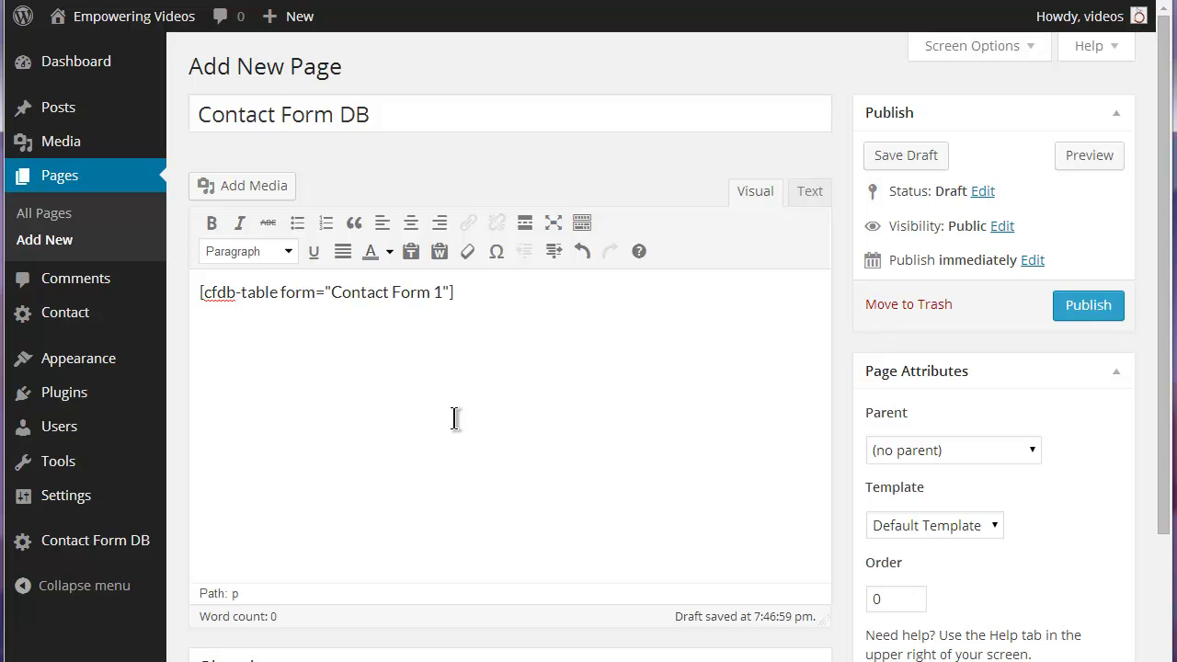
{"action": "left_click", "coordinate": [1087, 305]}
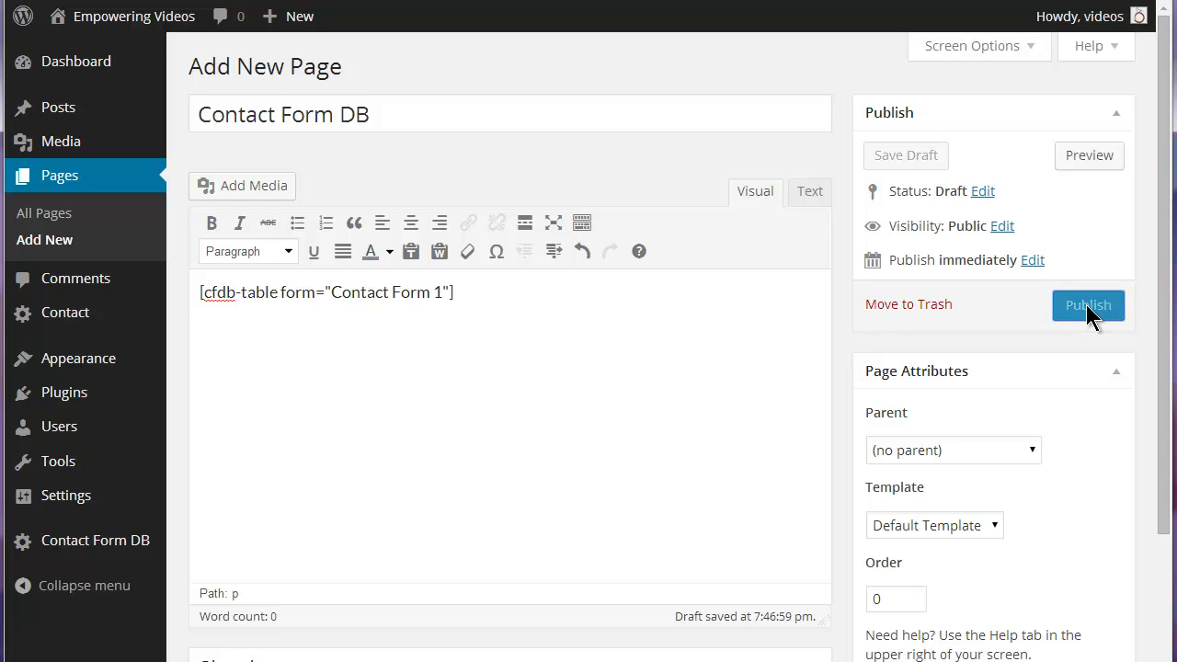
Step: View the published Contact Form DB page to check its submissions table
{"action": "left_click", "coordinate": [1058, 221]}
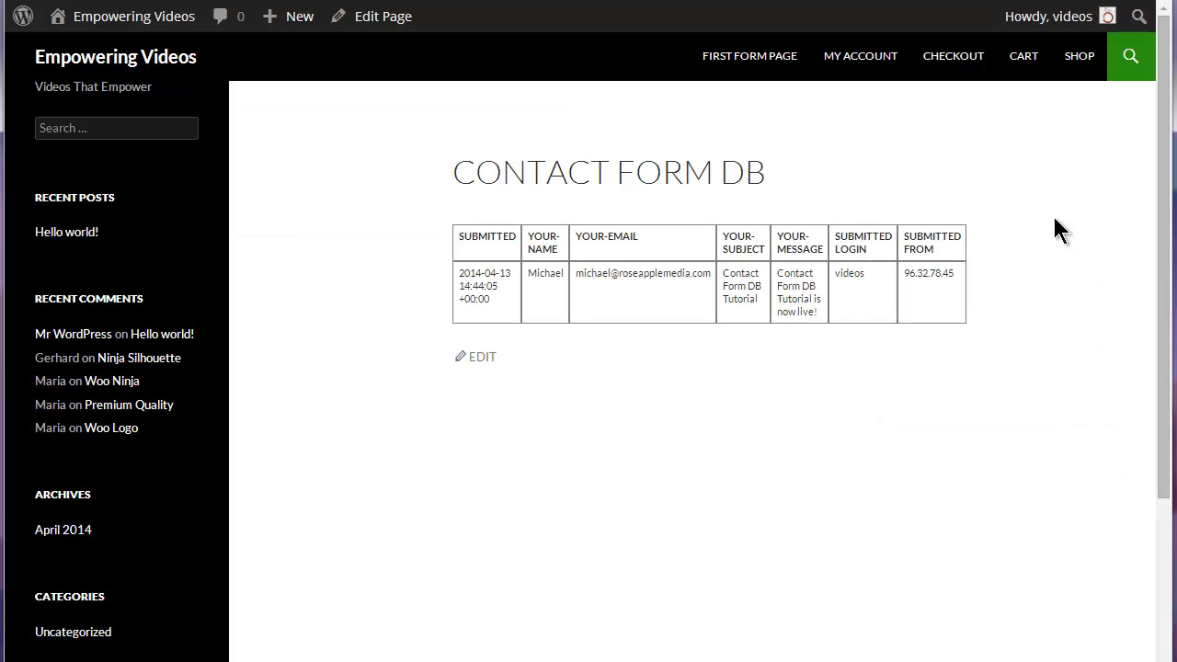